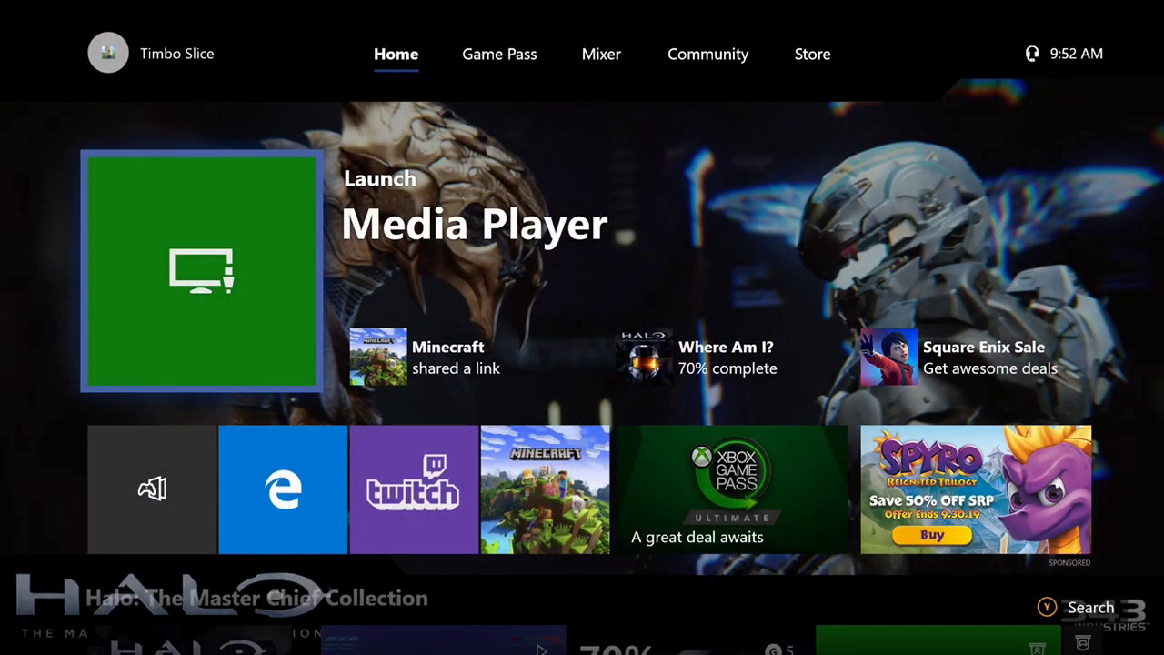
# Bring up the Xbox Guide and highlight Microsoft Edge in the app list.
pyautogui.press('super')
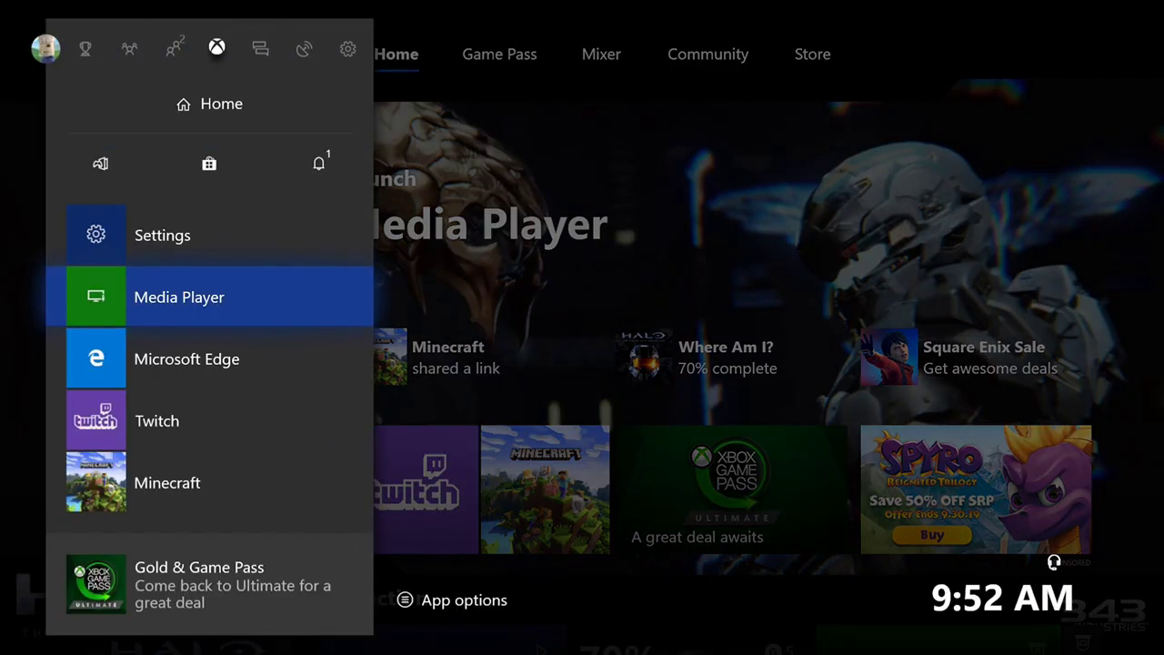
pyautogui.press('Down')
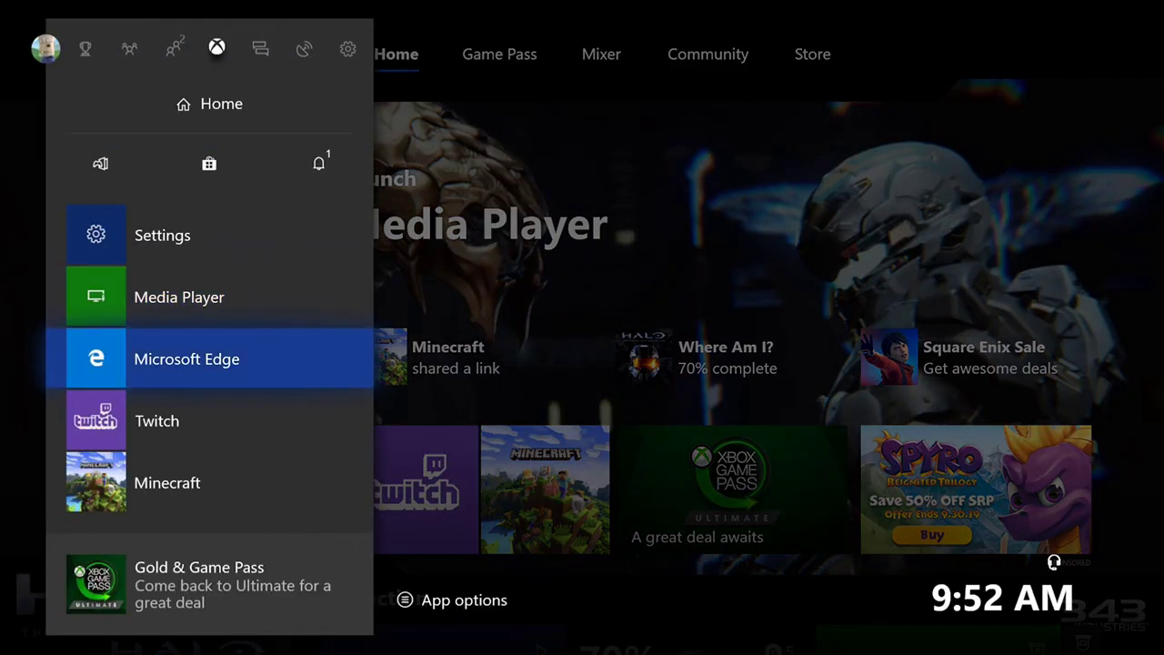
# Launch Microsoft Edge and select its address bar for a new web address.
pyautogui.press('Return')
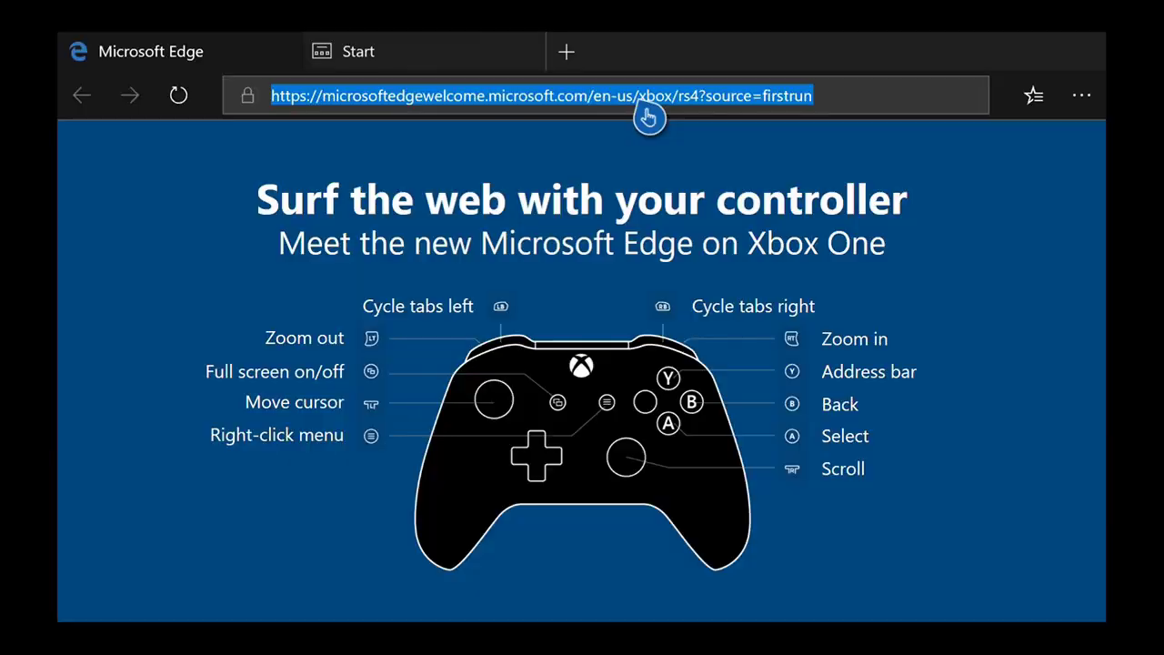
pyautogui.click(648, 117)
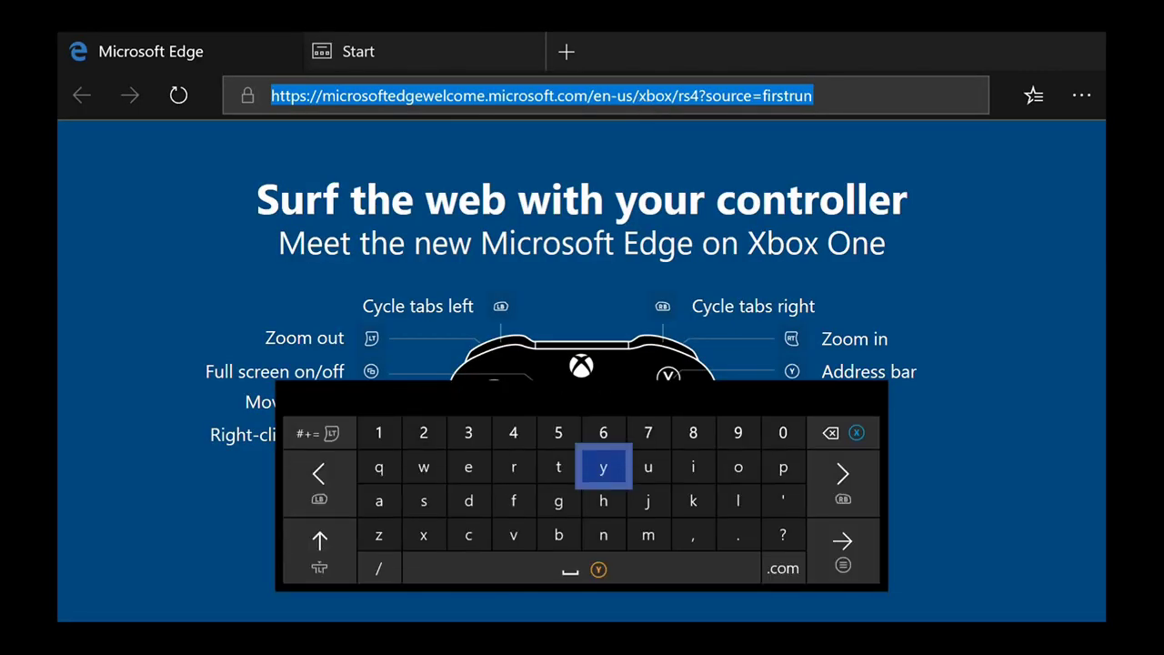
pyautogui.press('Left')
pyautogui.press('Left')
pyautogui.press('Left')
pyautogui.press('Down')
# Enter xbox.com with the on-screen keyboard and load the Xbox site.
pyautogui.press('Down')
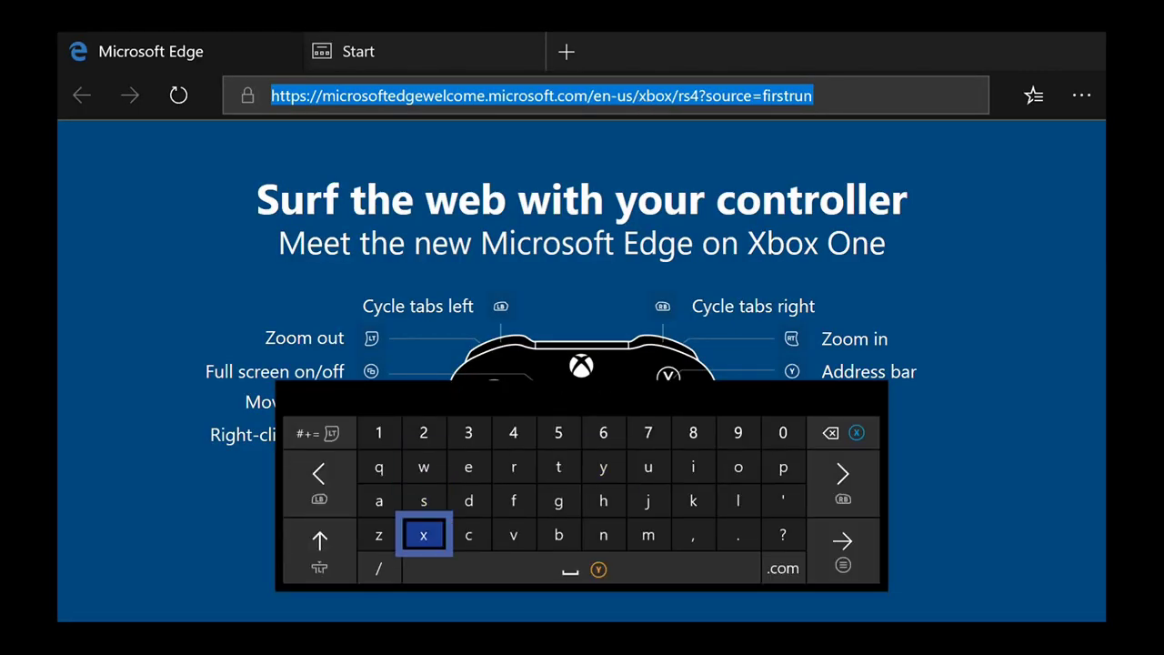
pyautogui.write('x')
pyautogui.press('Right')
pyautogui.press('Right')
pyautogui.write('b')
pyautogui.press('Right')
pyautogui.press('Up')
pyautogui.press('Down')
pyautogui.press('Right')
pyautogui.press('Right')
pyautogui.press('Right')
pyautogui.press('Right')
pyautogui.press('Down')
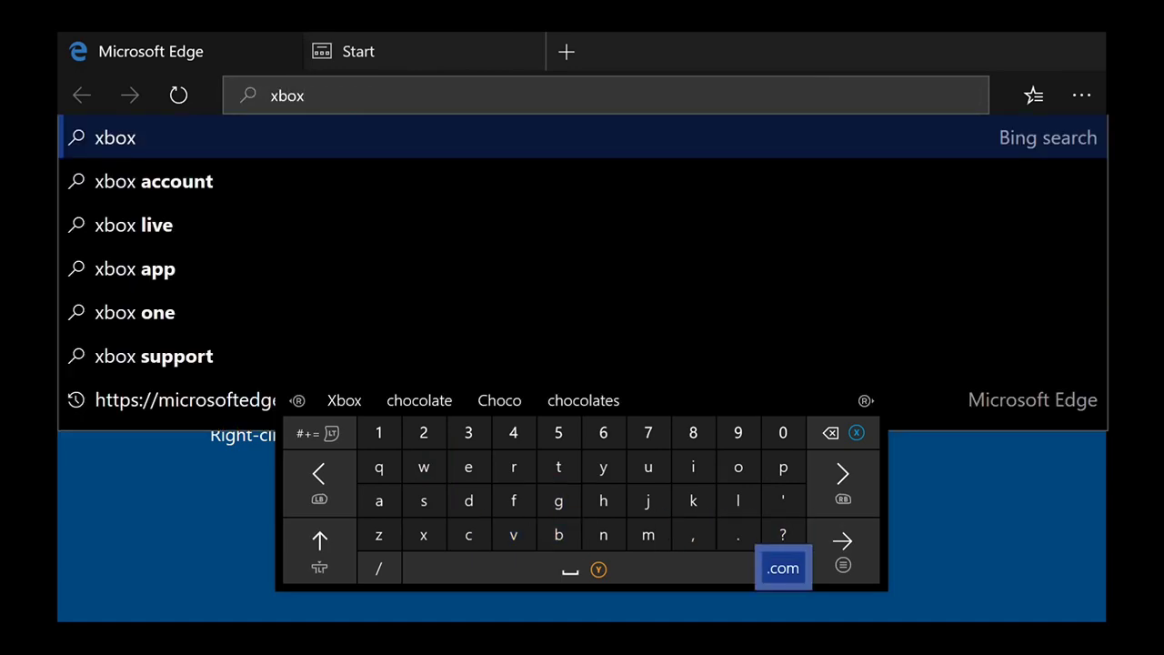
pyautogui.write('.com')
pyautogui.press('Return')
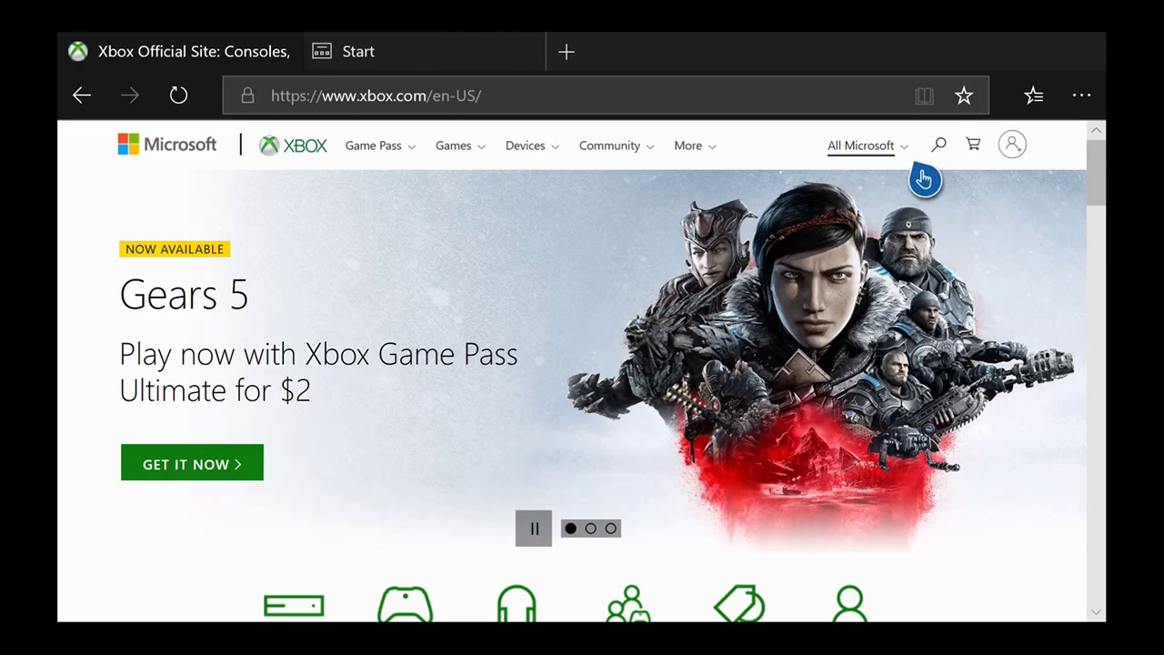
# Sign in to Xbox.com and reach Xbox settings via the account menu's More options.
pyautogui.click(1050, 153)
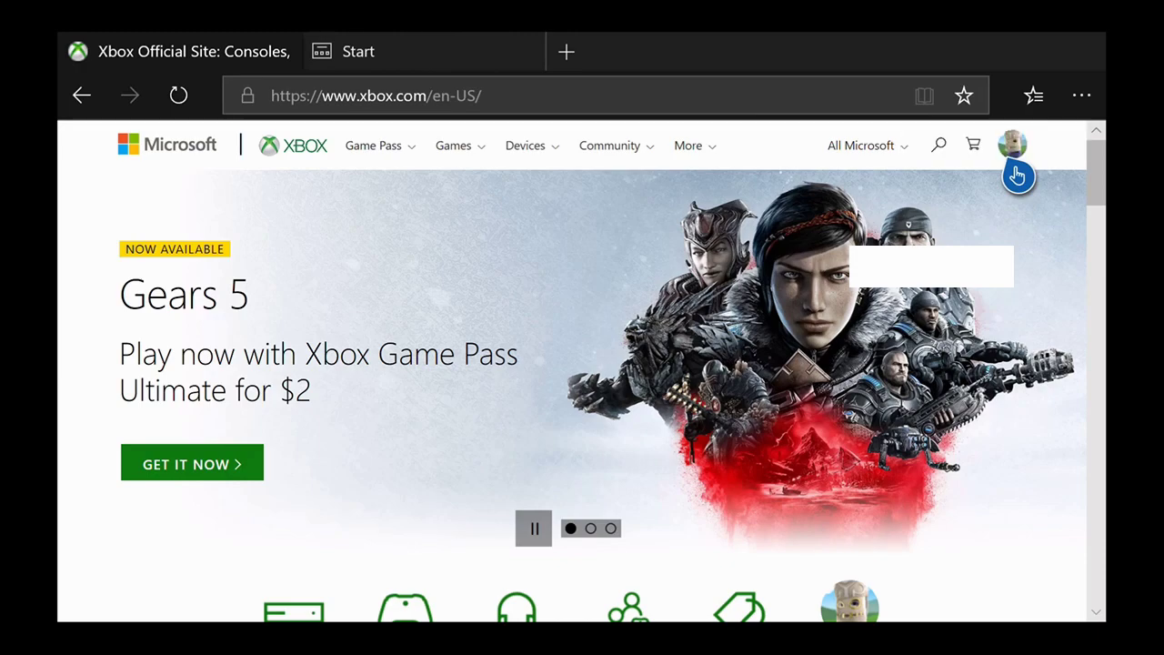
pyautogui.click(1017, 176)
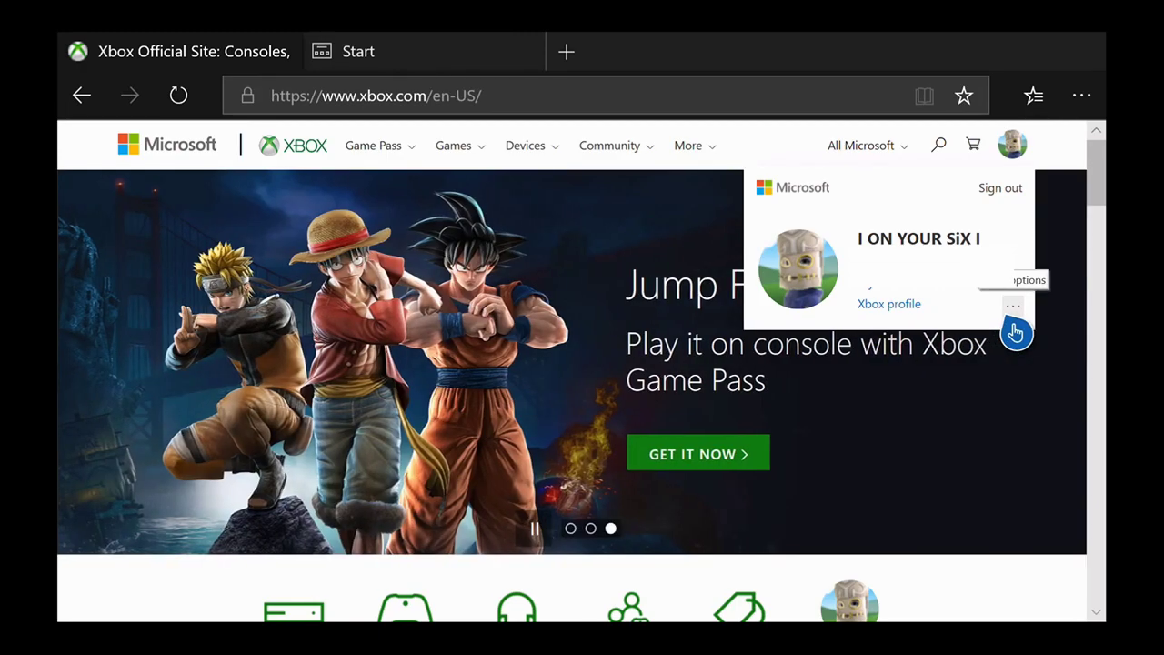
pyautogui.click(1015, 331)
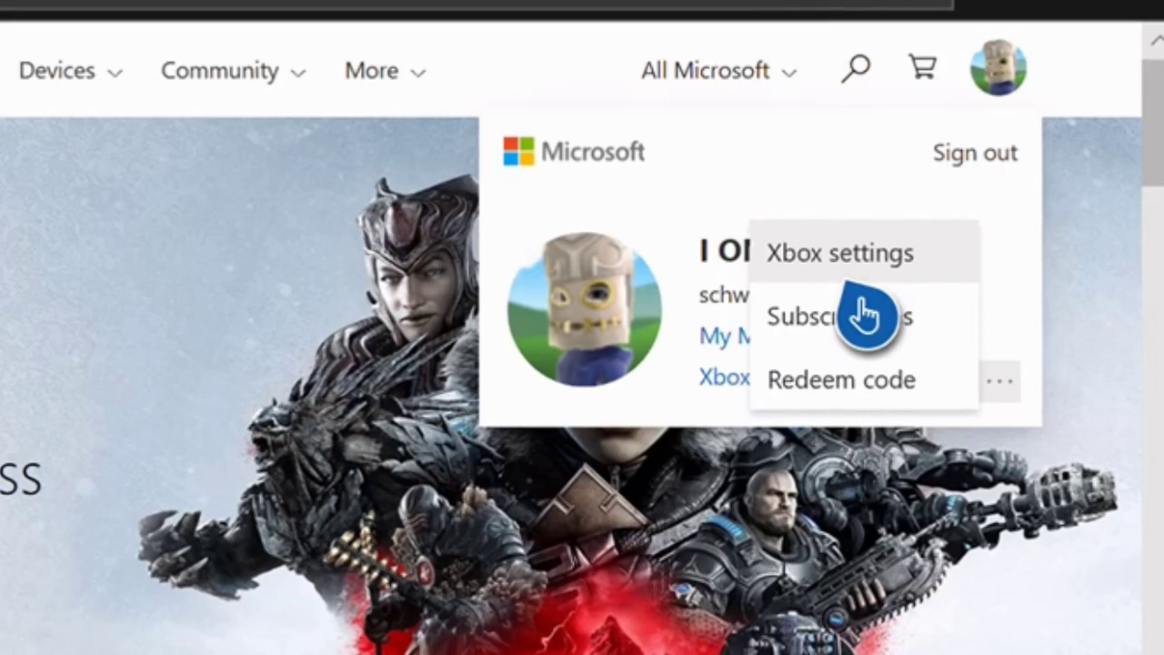
pyautogui.click(858, 282)
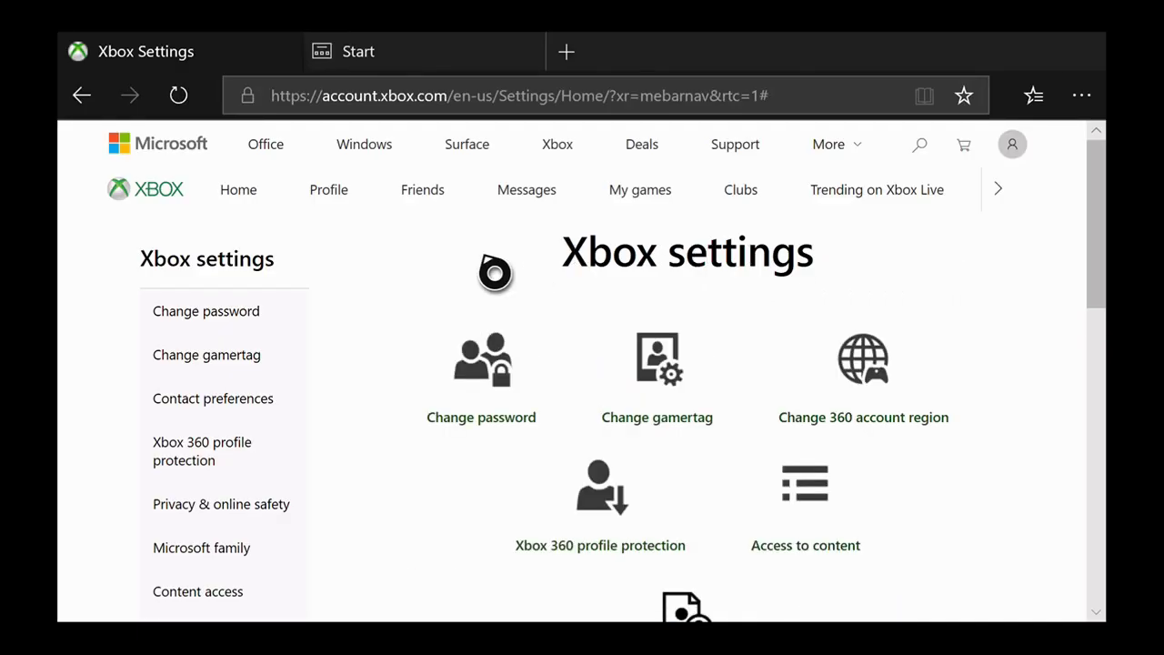
# Choose Change password on the Xbox settings page to trigger identity verification.
pyautogui.click(532, 550)
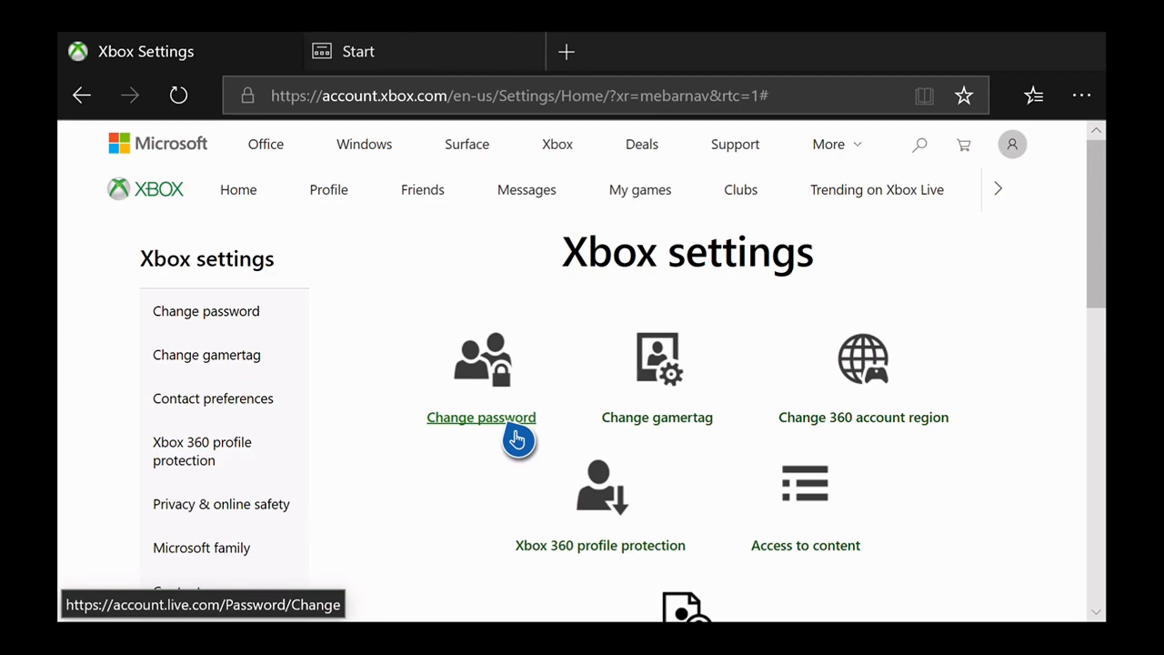
pyautogui.click(517, 437)
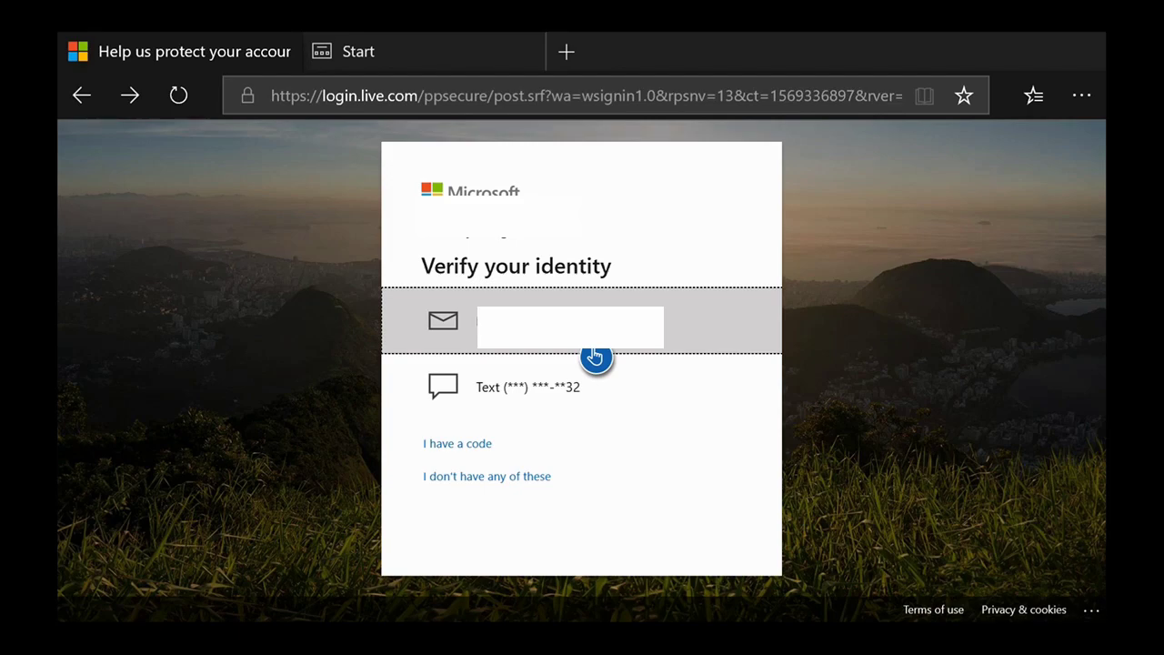
# Verify identity by email and submit the emailed verification code.
pyautogui.click(595, 355)
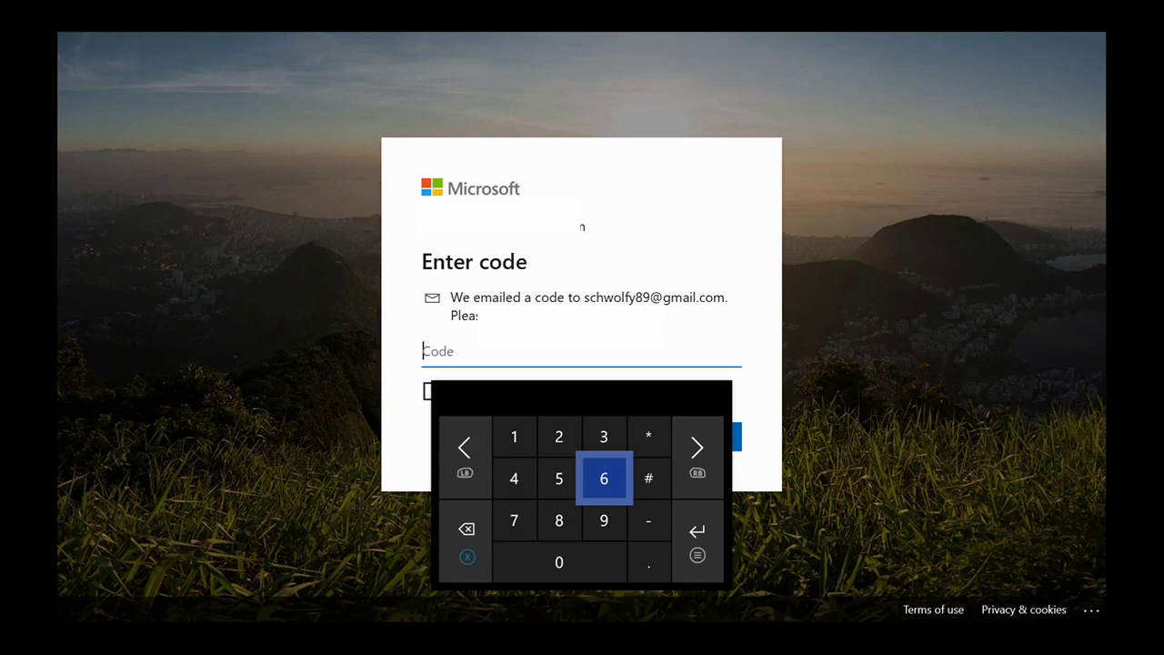
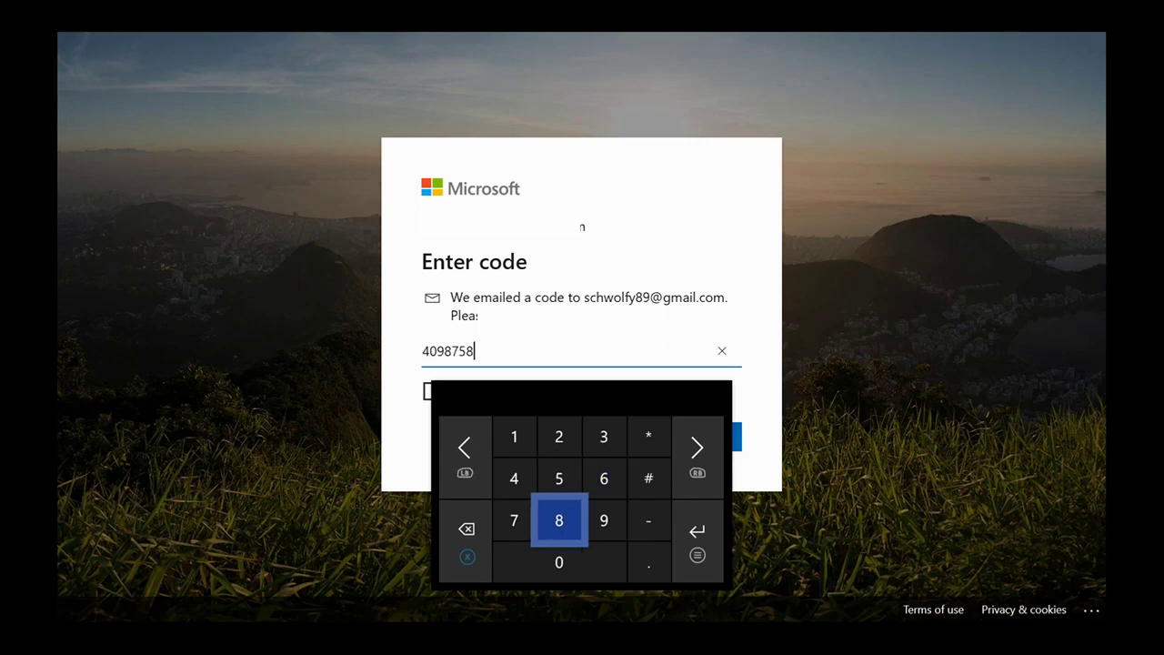
pyautogui.press('Return')
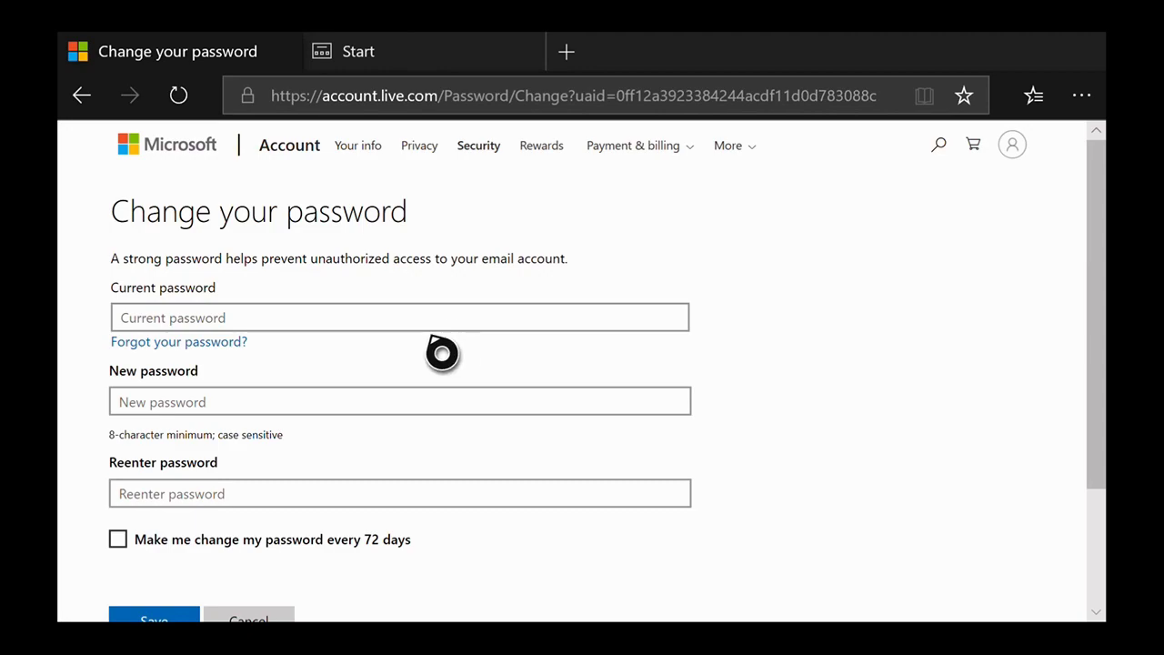
# Fill in the current password and the new password twice, then save.
pyautogui.click(392, 314)
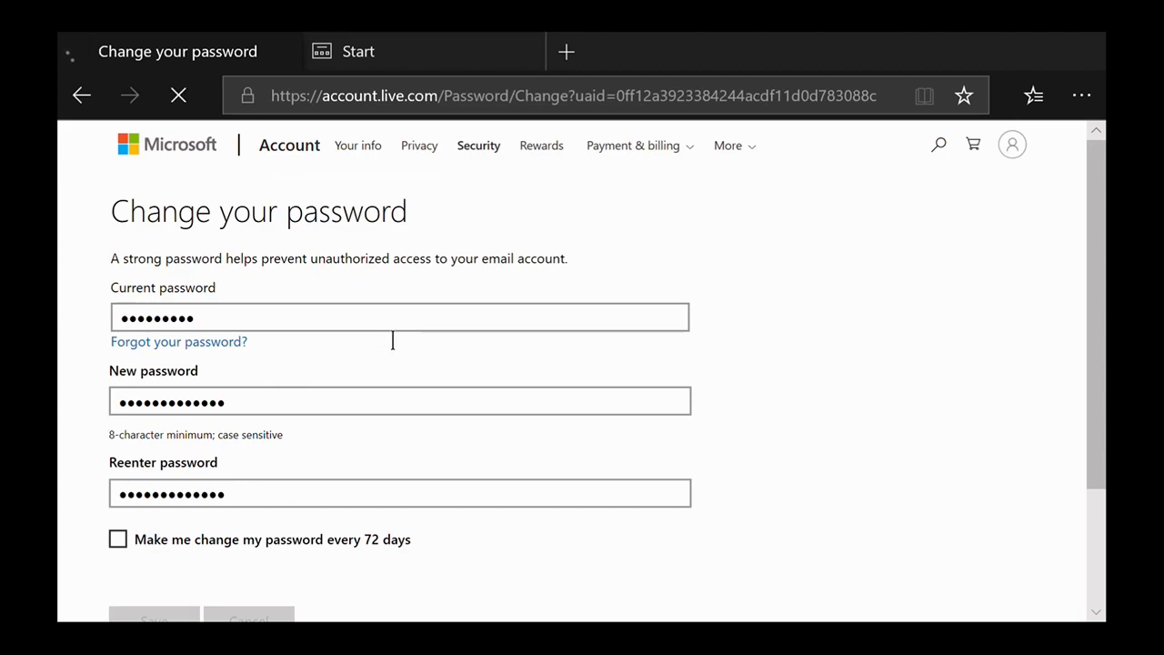
pyautogui.click(155, 616)
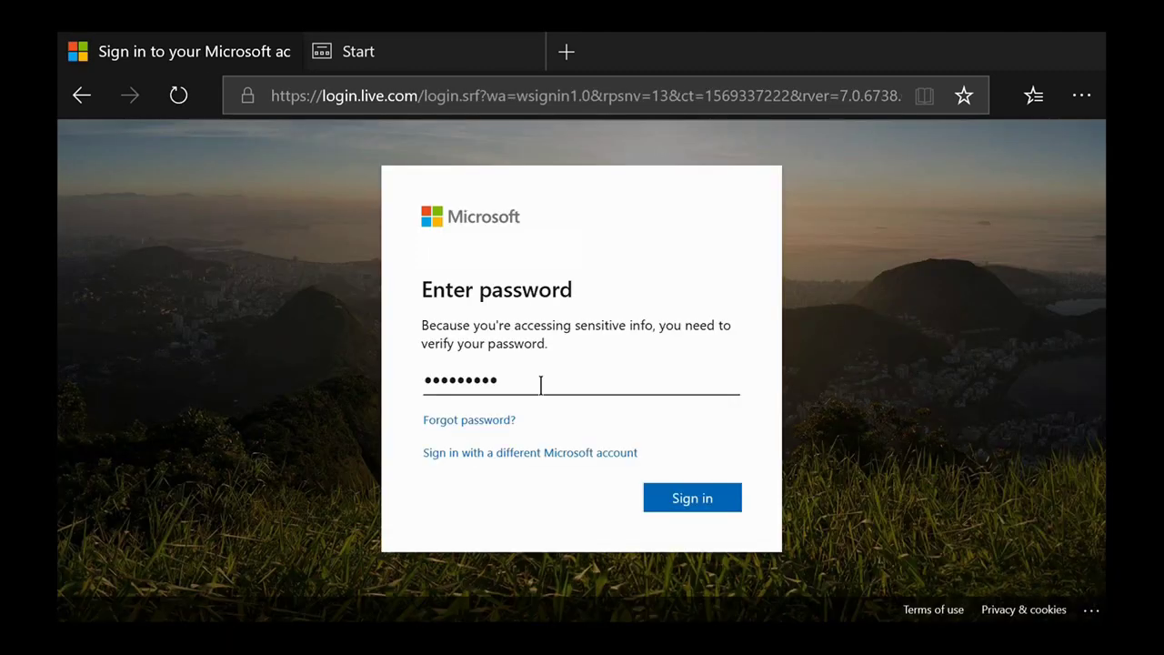
# Sign back in with the account password and check the signed-in account on the Security page.
pyautogui.click(541, 386)
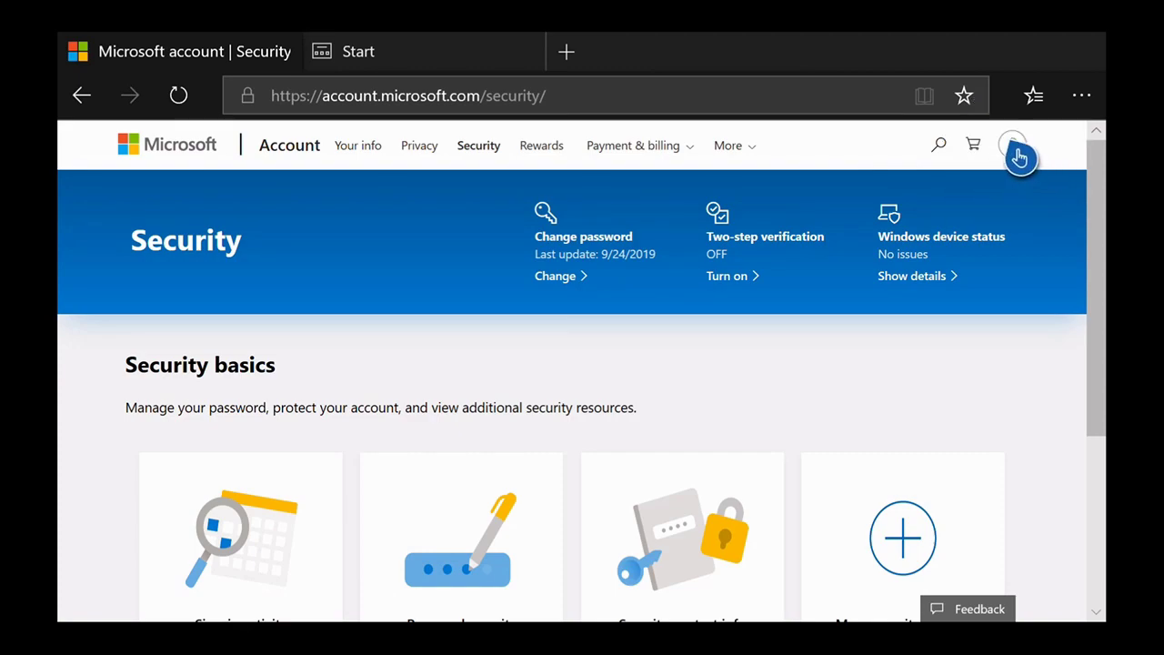
pyautogui.click(1017, 152)
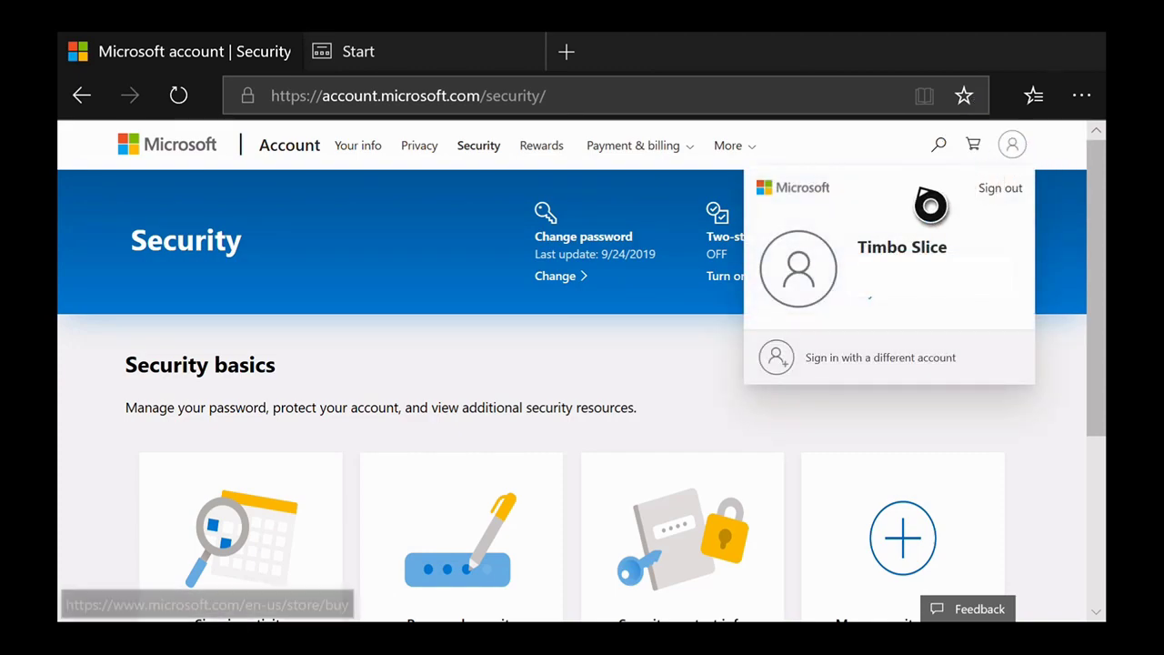